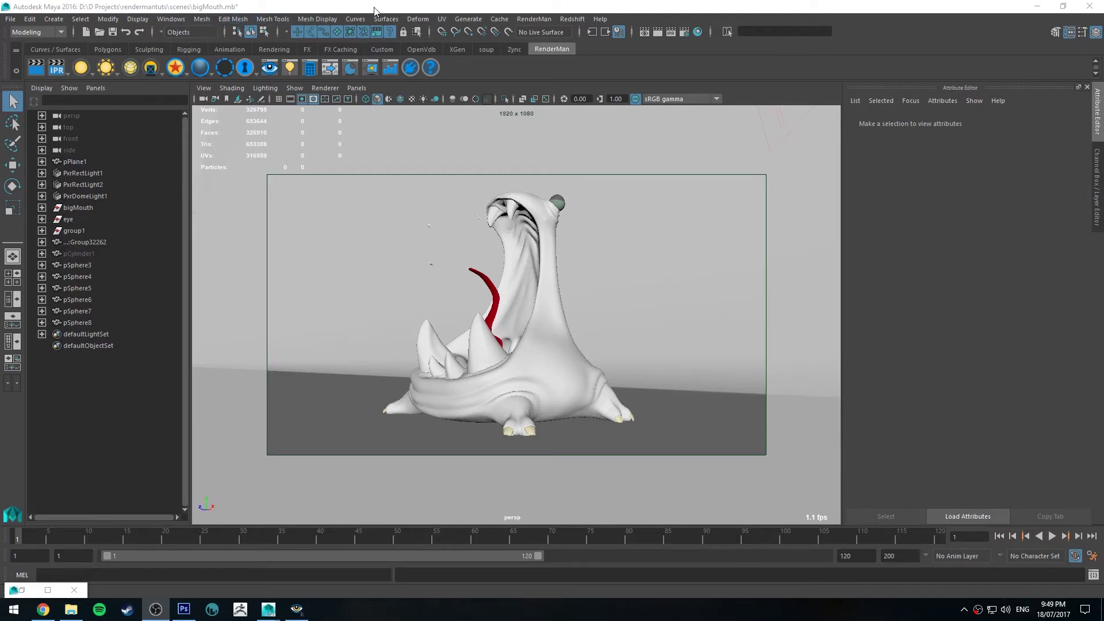
Select the bigMouth monster mesh in the Outliner.
left_click(497, 206)
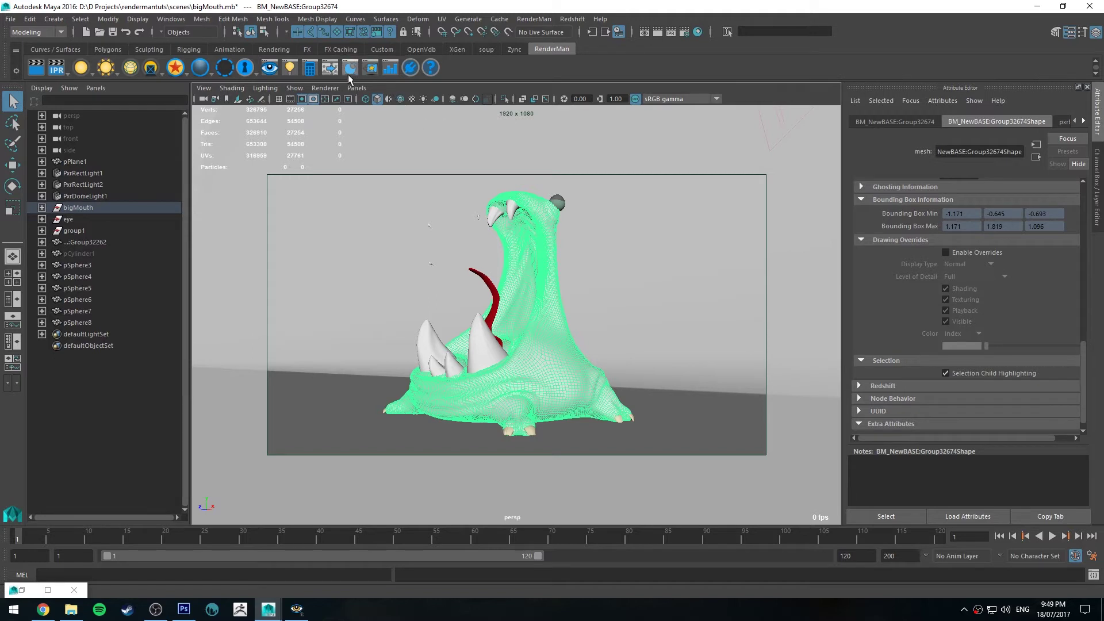
Open the RenderMan Texture Manager from the shelf and drag its window aside.
left_click(335, 70)
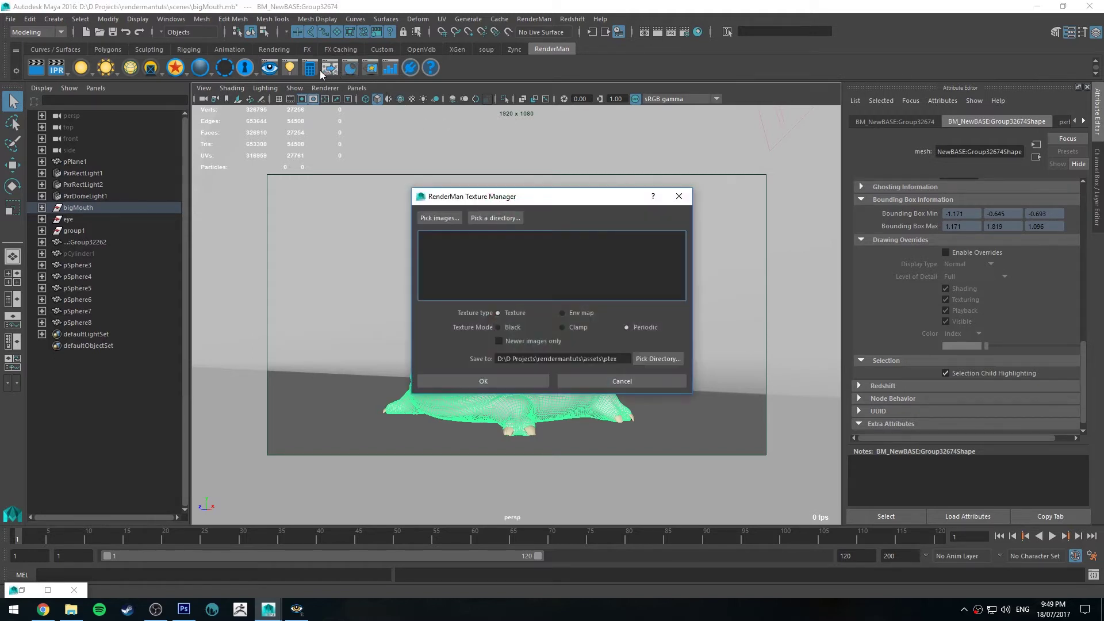
left_click_drag(558, 195, 534, 170)
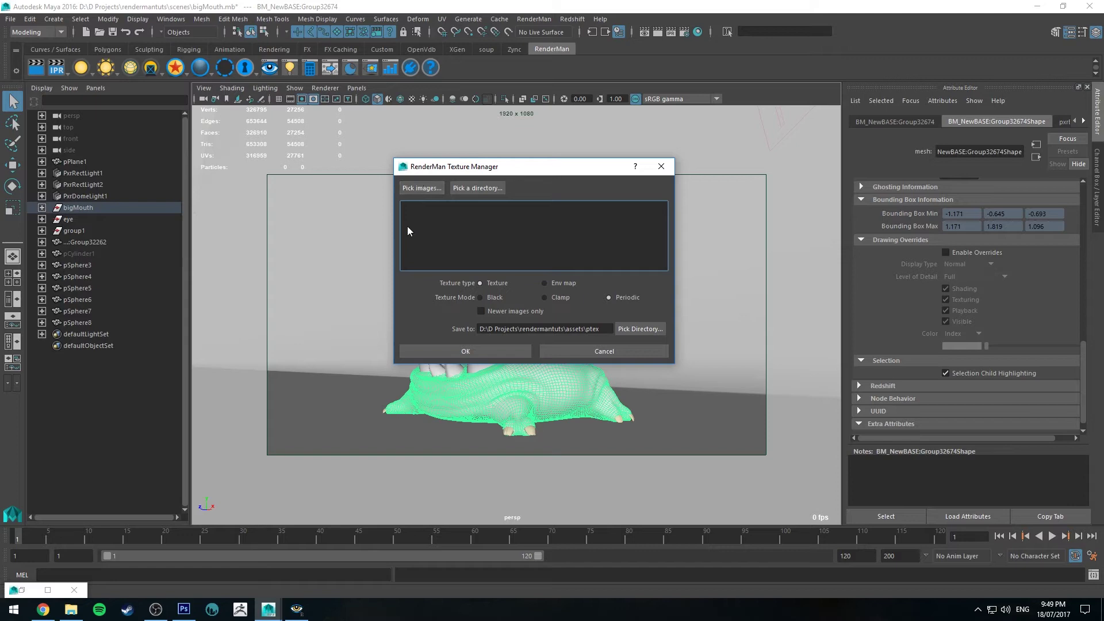
Browse from sourceimages into the forTexConversion folder, then cancel the folder browser.
left_click(464, 189)
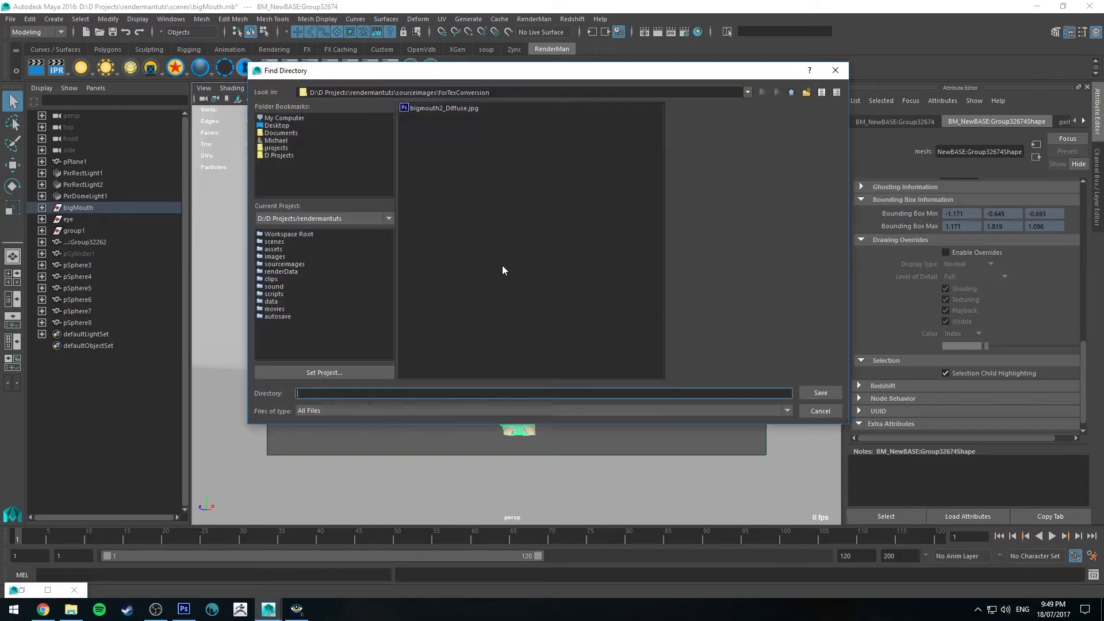
left_click(793, 92)
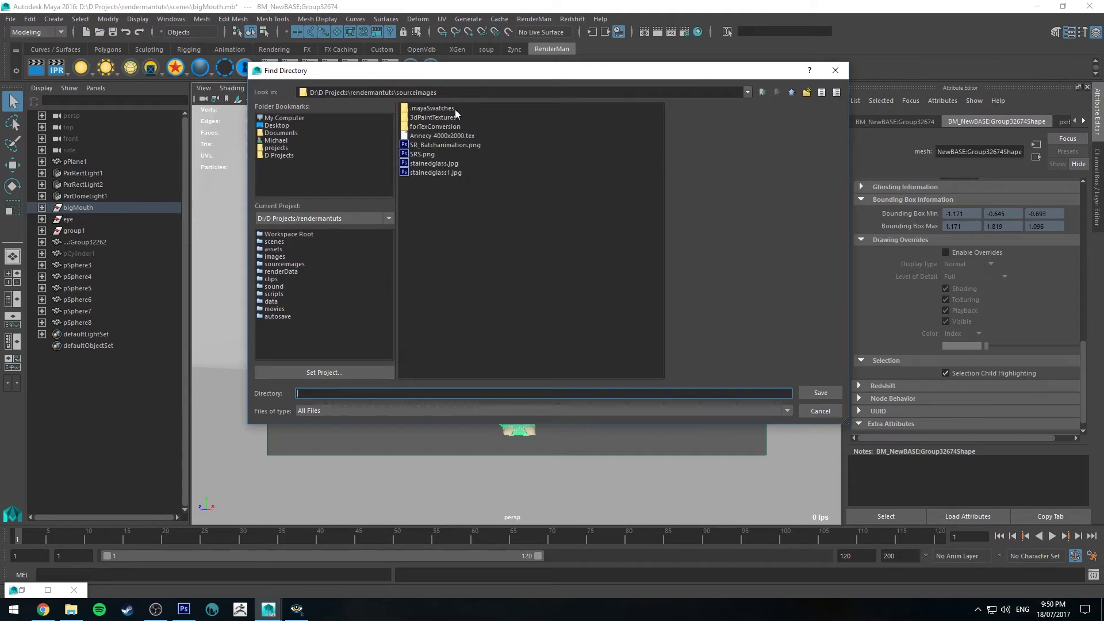
double_click(424, 129)
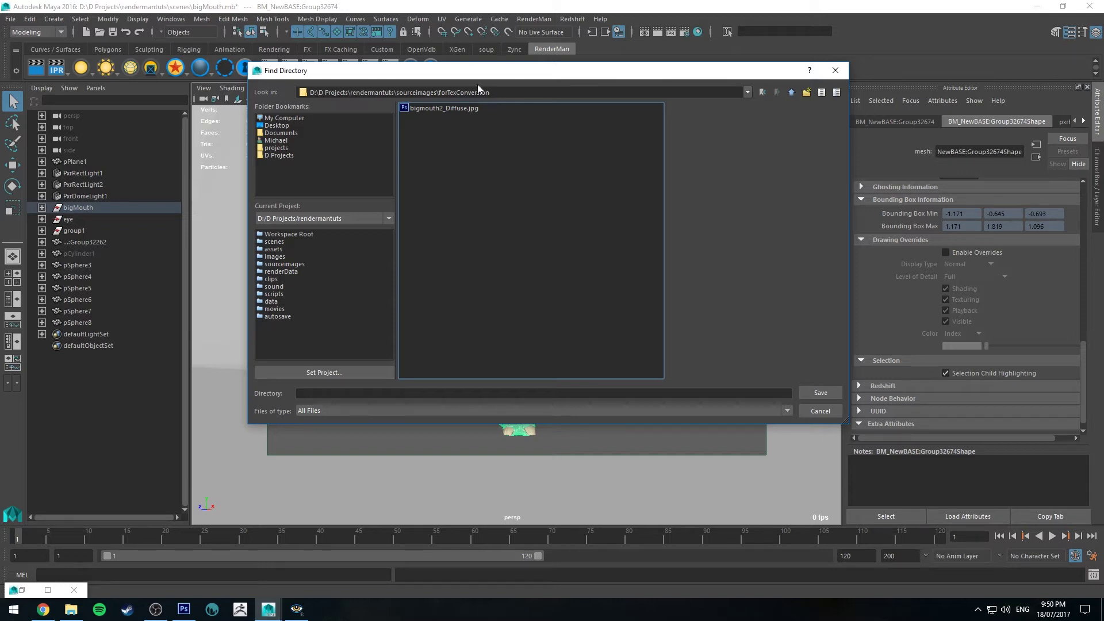
left_click(819, 411)
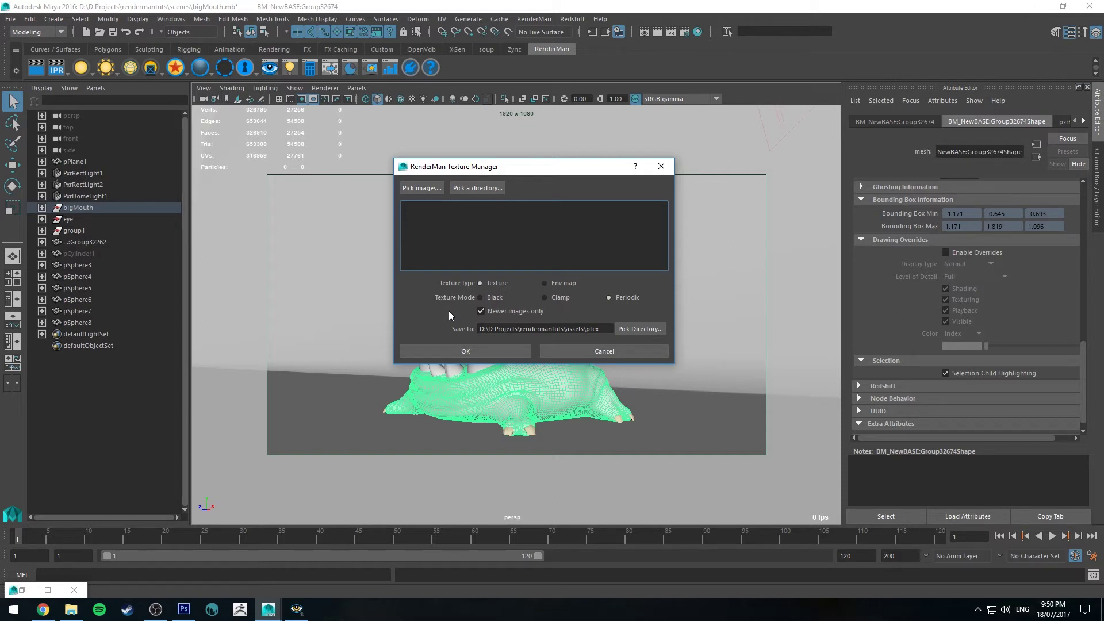
Turn off Newer images only and pick forTexConversion as the output directory.
left_click(516, 311)
left_click(458, 190)
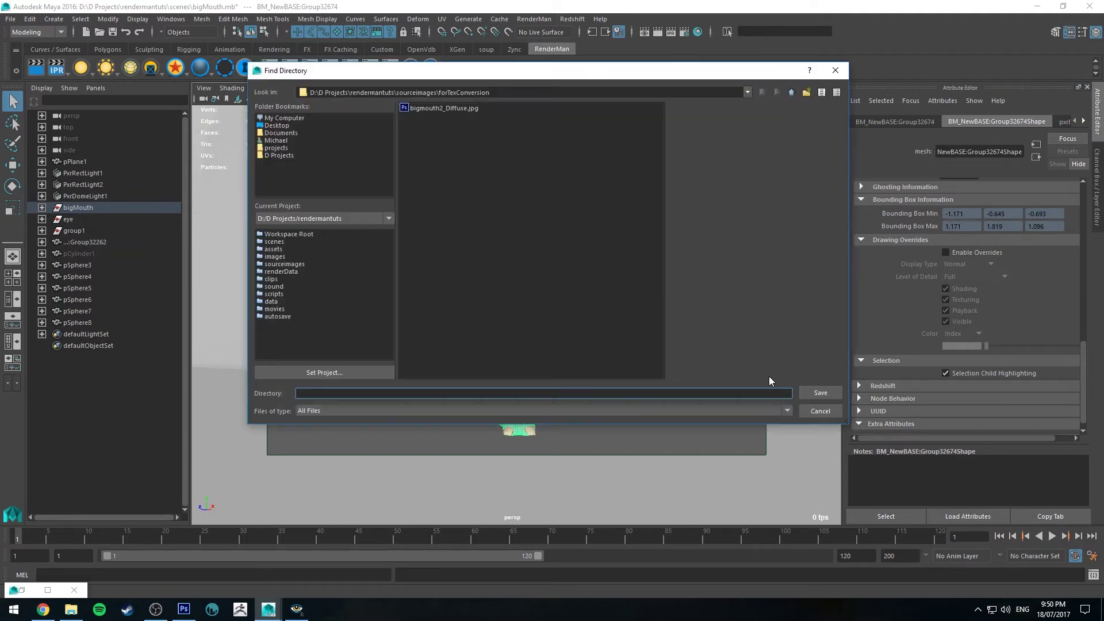
left_click(825, 394)
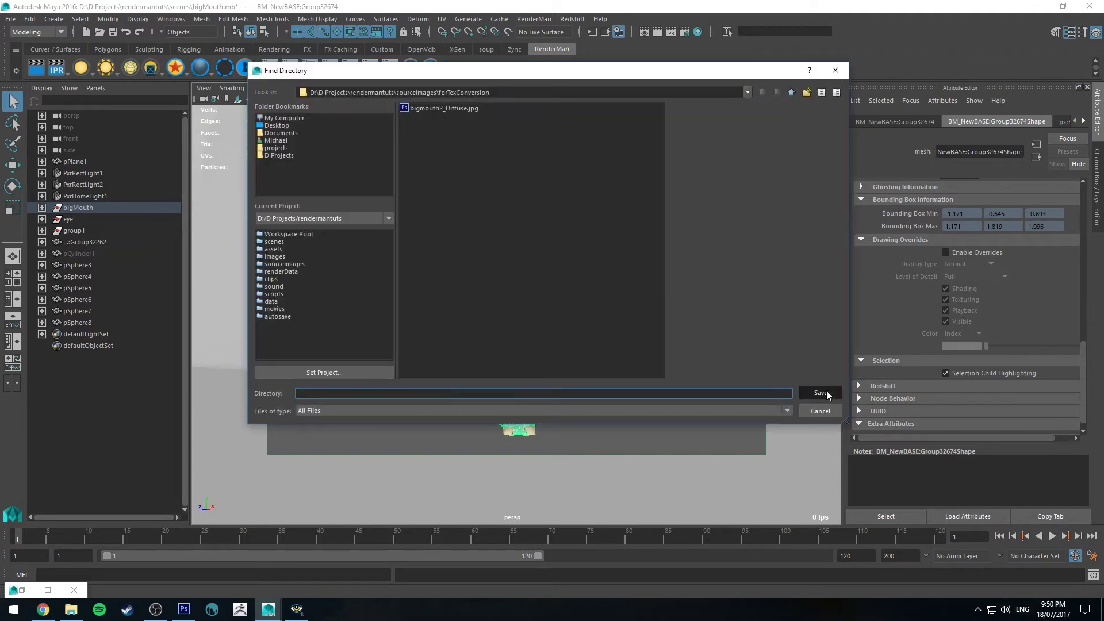
Create a texconversions folder as the save location and convert bigmouth2_Diffuse.jpg to .tex.
left_click(636, 324)
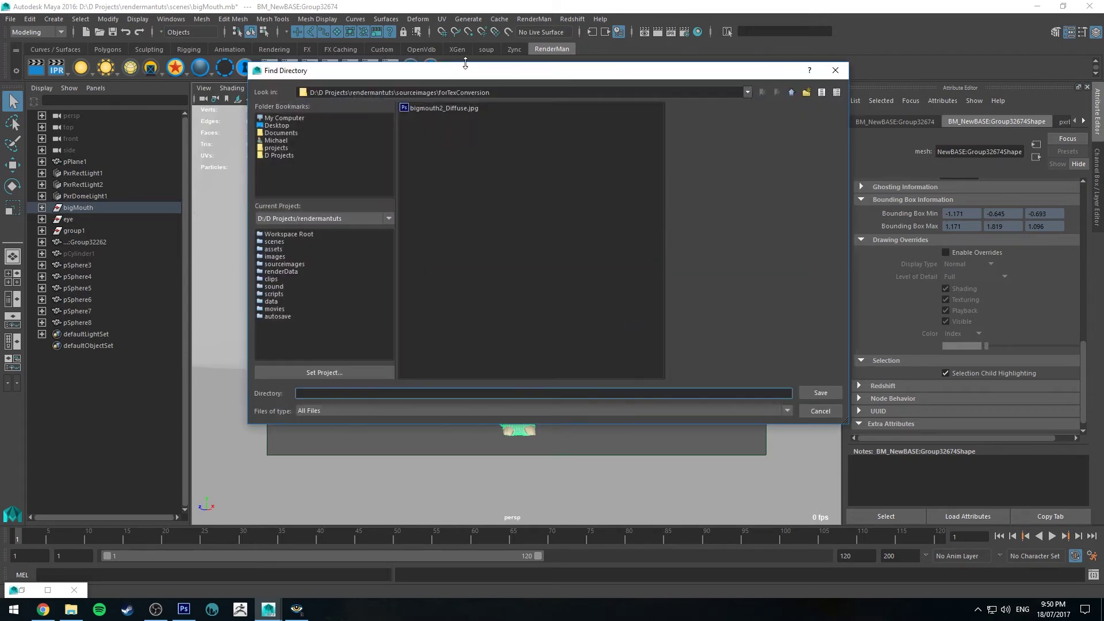
right_click(505, 168)
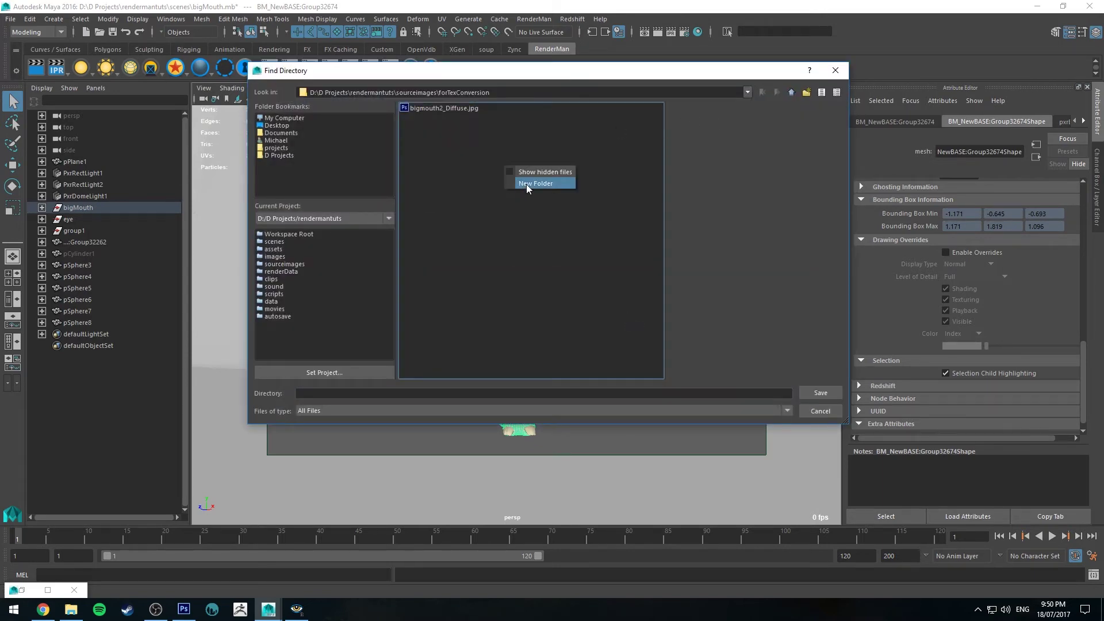
left_click(526, 184)
type("tex")
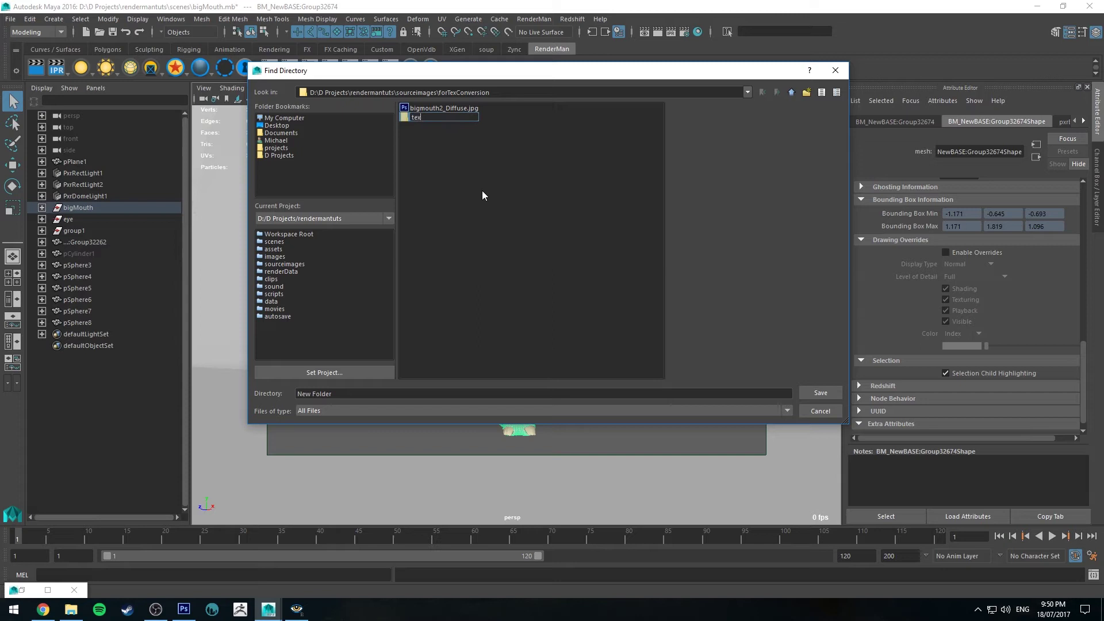
type("conversions")
key("Return")
double_click(452, 116)
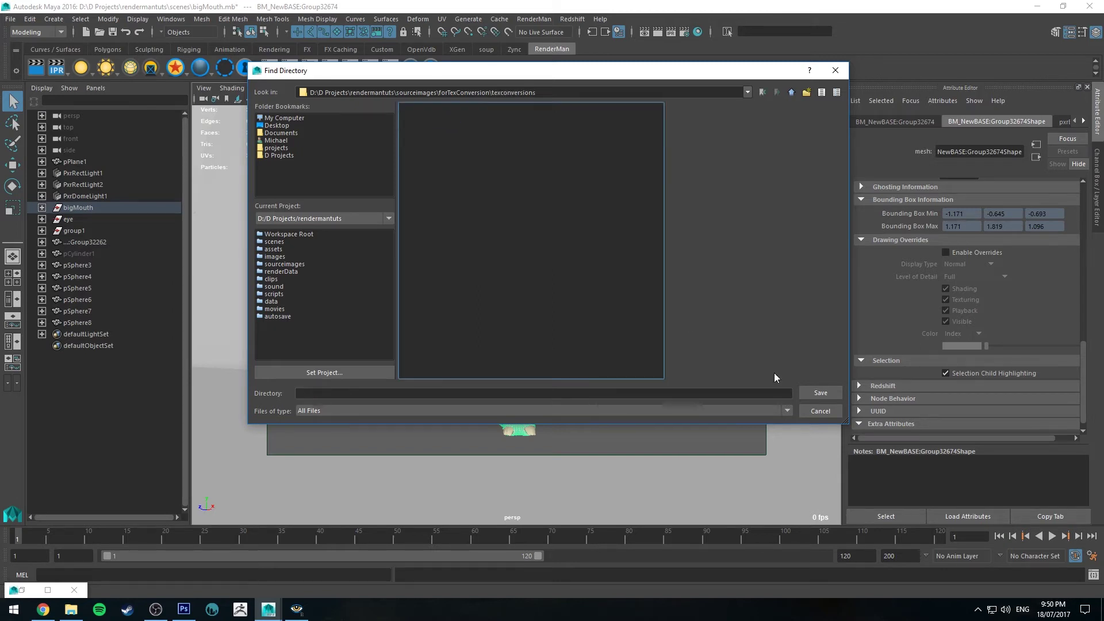
left_click(828, 392)
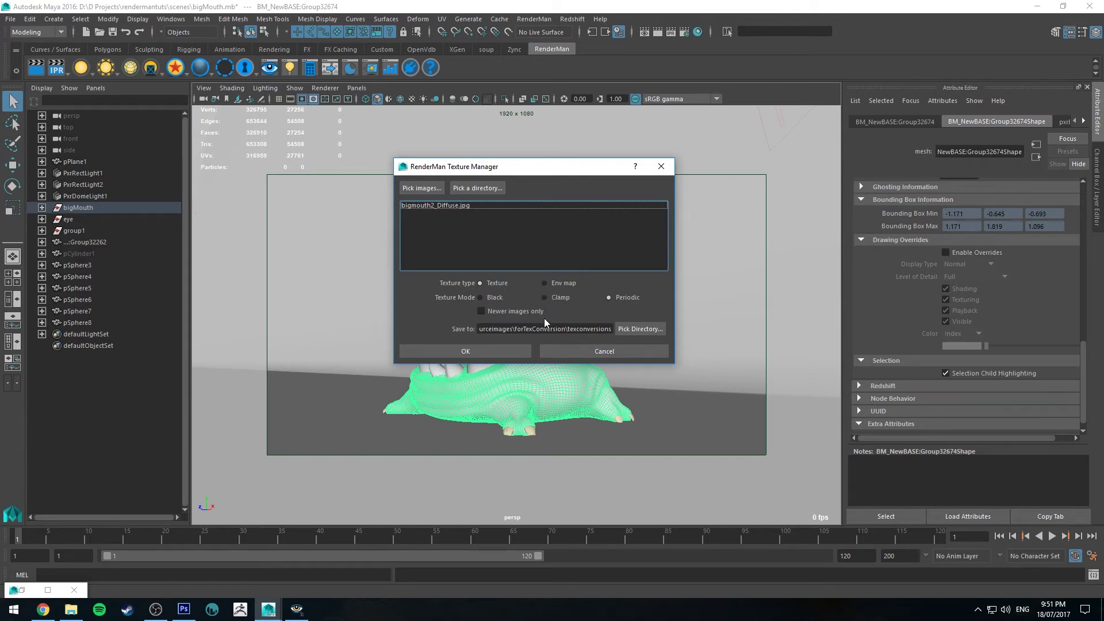
left_click(477, 351)
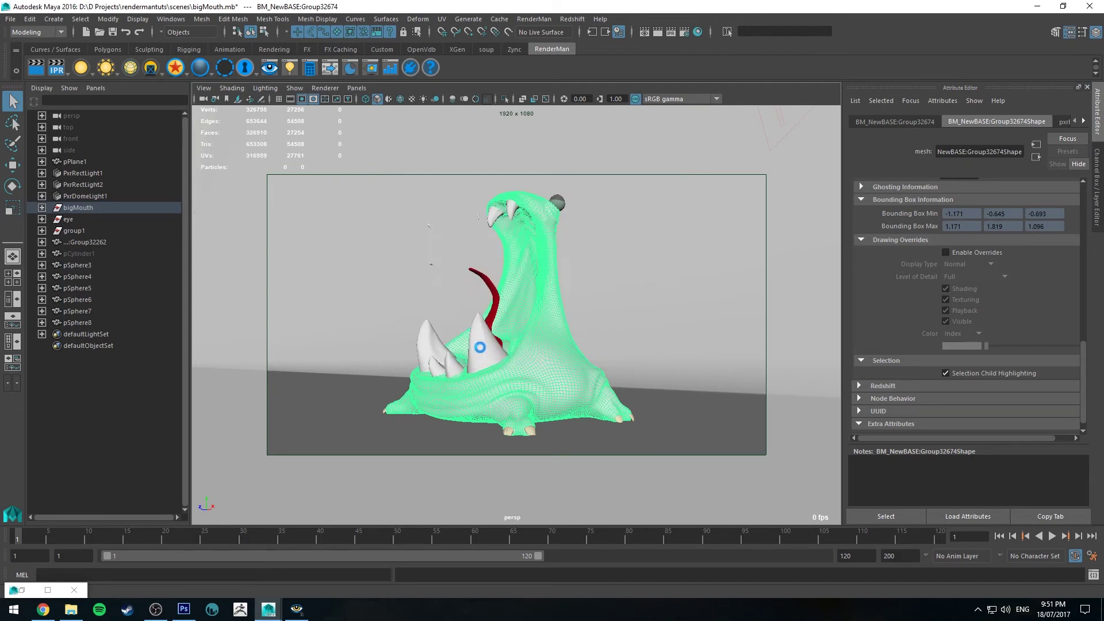
Open the Hypershade full-screen and select the PxrTexture2 node.
left_click(696, 32)
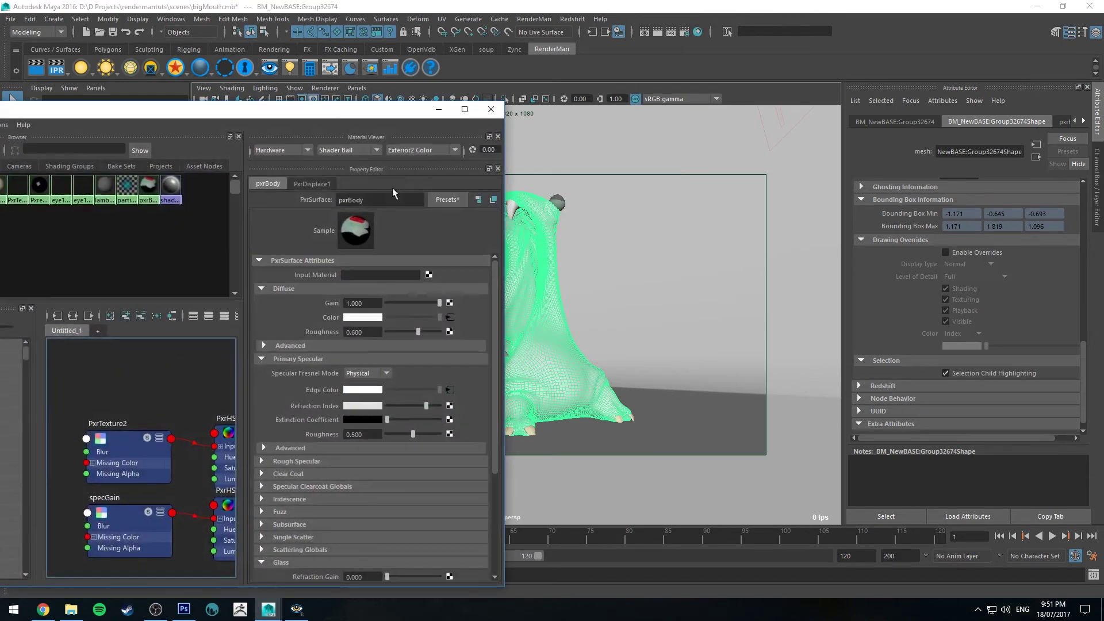
double_click(342, 114)
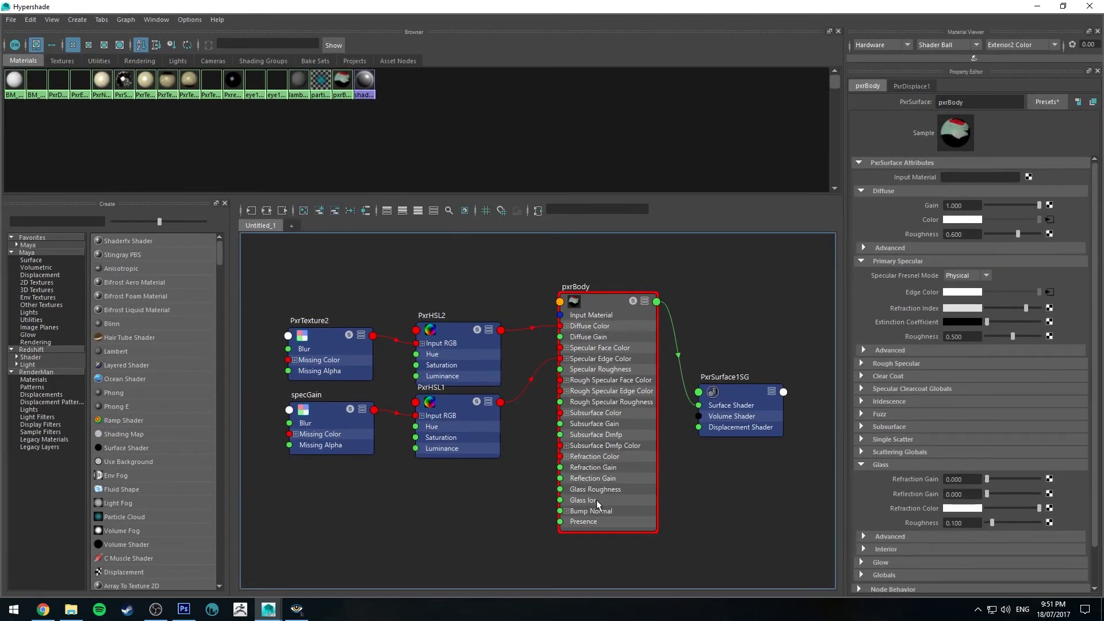
left_click(327, 330)
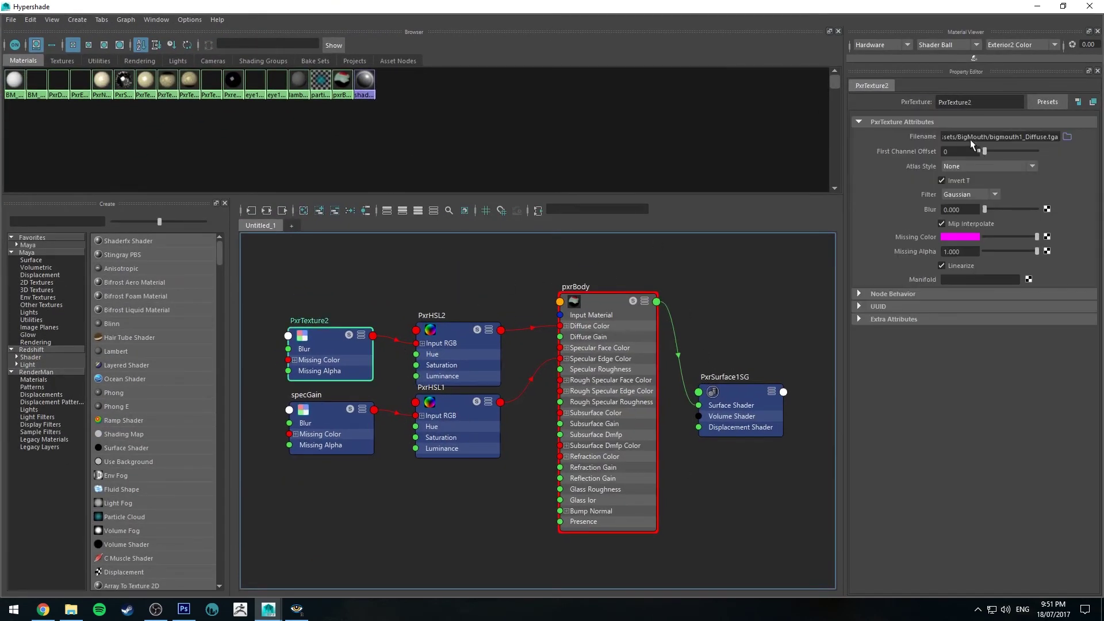
Load sourceimages/forTexConversion/texconversions/bigmouth2_Diffuse.tex into PxrTexture2's Filename, then close the Hypershade.
left_click(1067, 136)
double_click(430, 219)
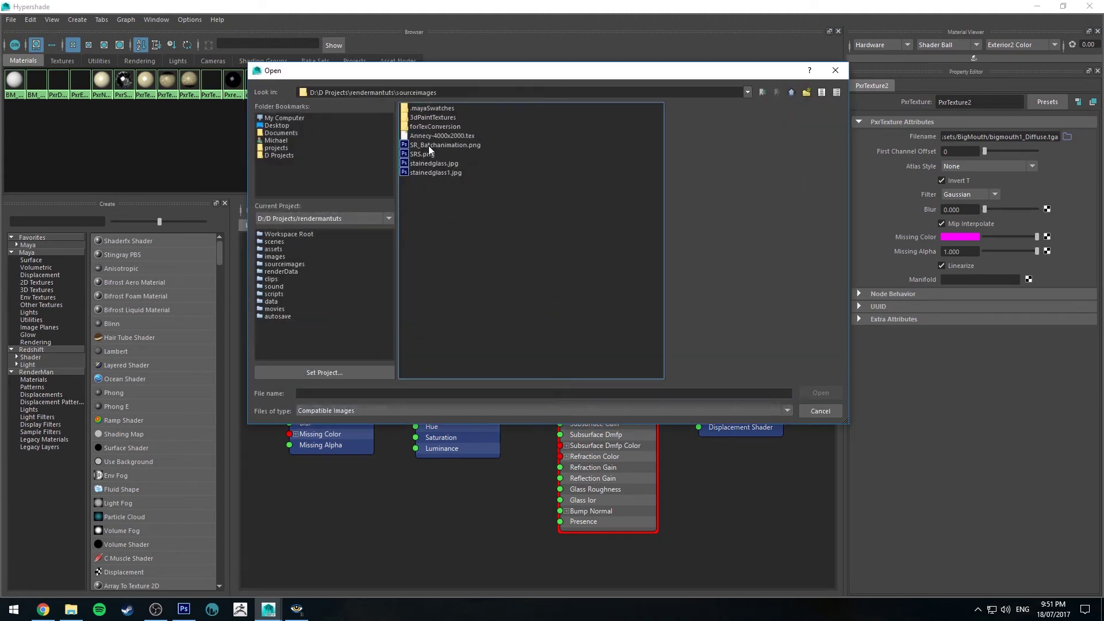
double_click(433, 127)
double_click(426, 107)
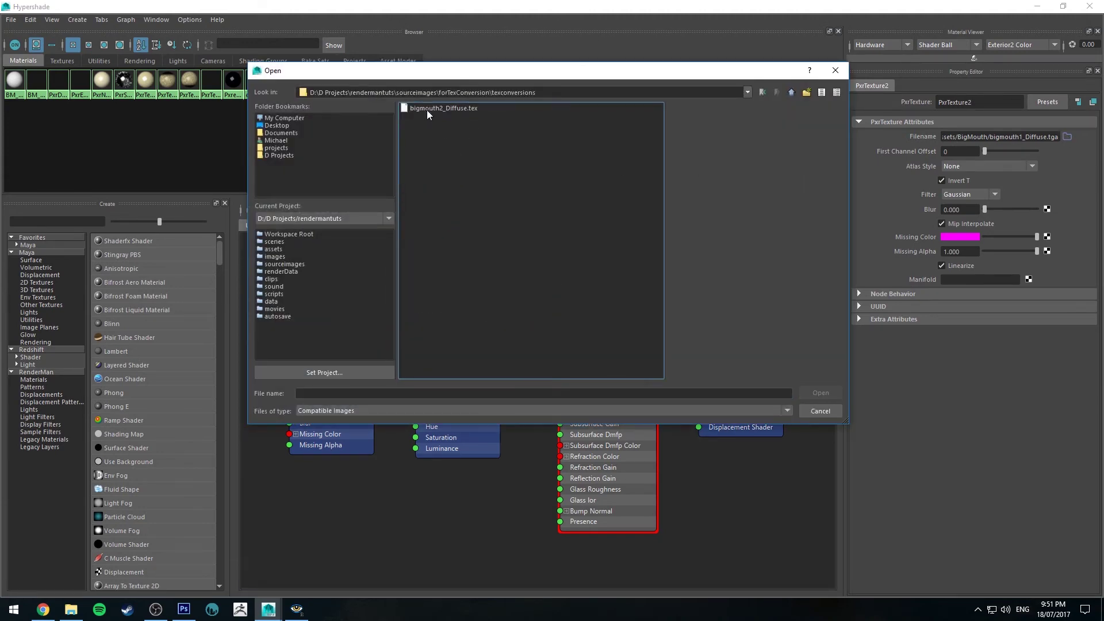
left_click(415, 108)
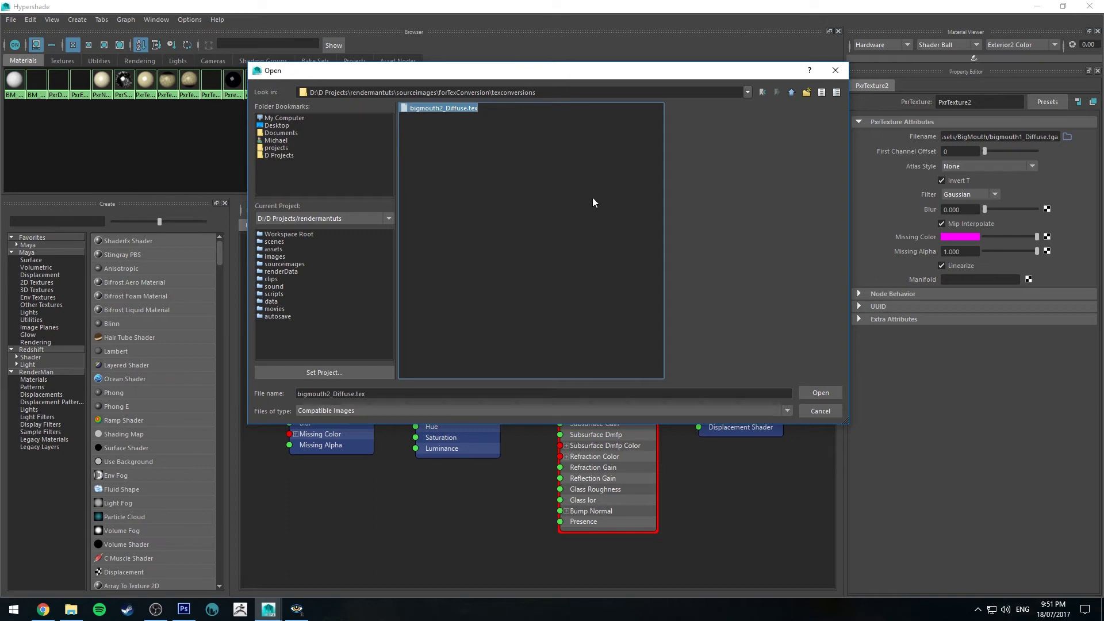
left_click(820, 392)
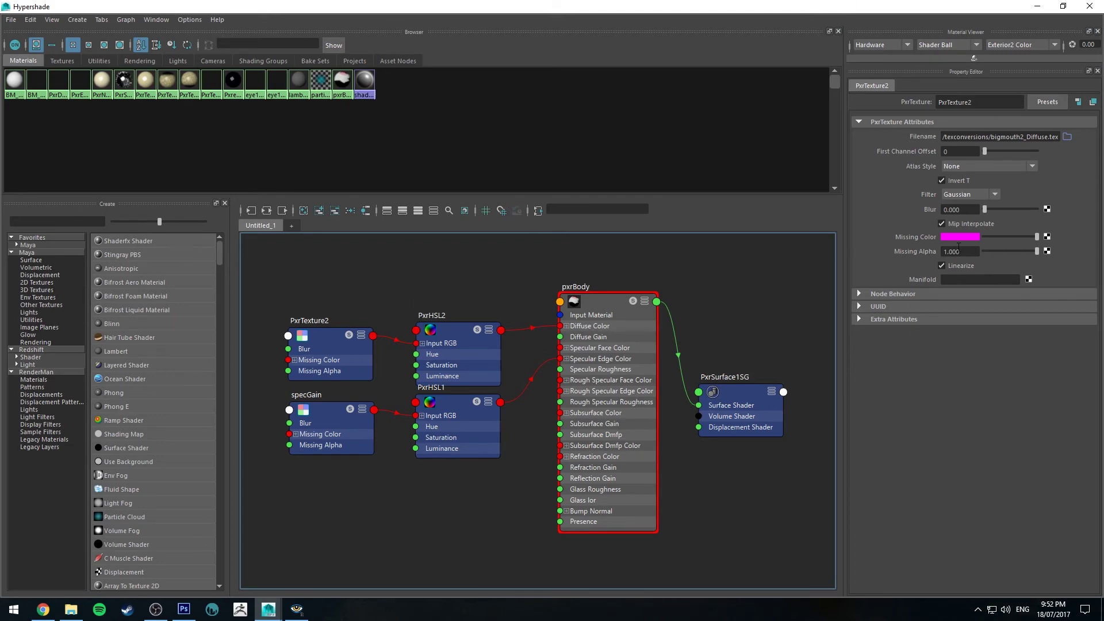
left_click(1089, 6)
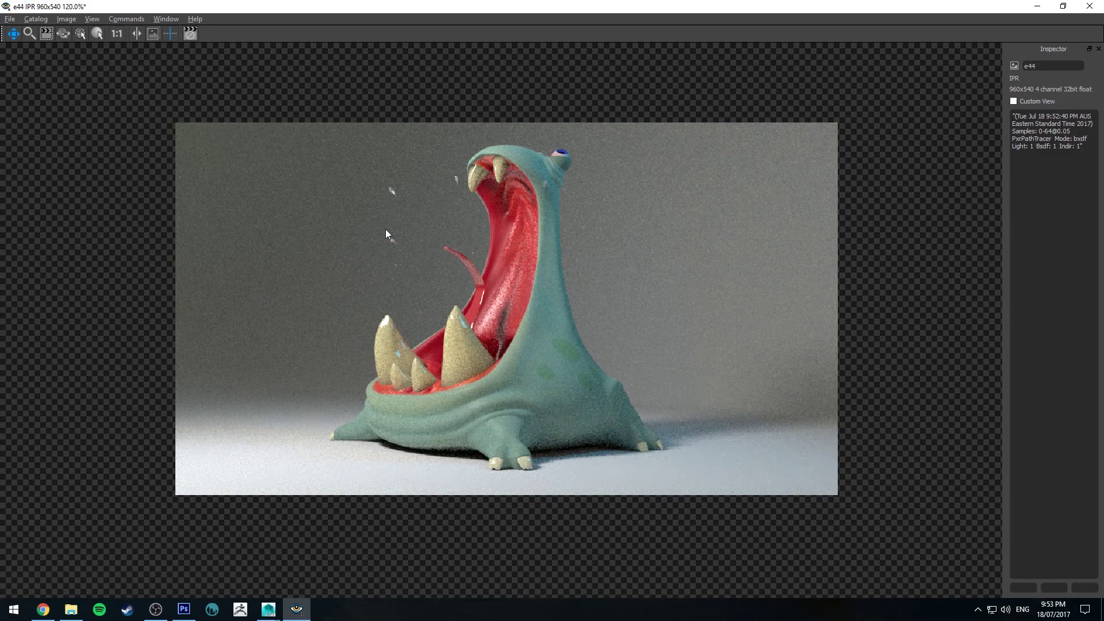
Zoom in and out on the 960x540 IPR render of the textured bigMouth creature.
scroll(386, 229, "down", 3)
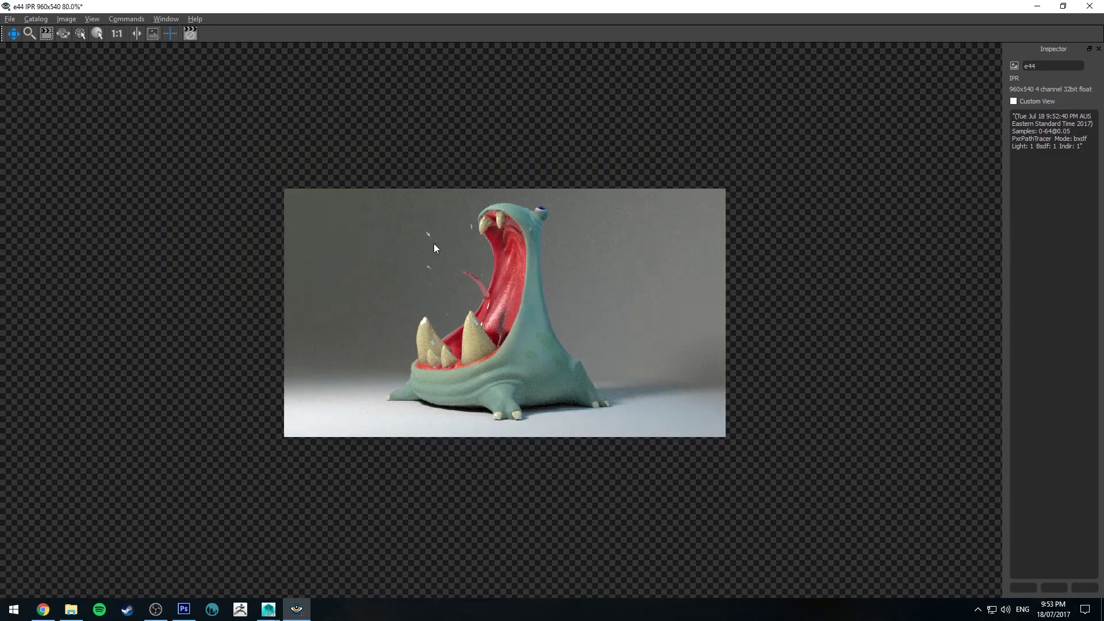
scroll(434, 243, "up", 2)
scroll(419, 243, "down", 1)
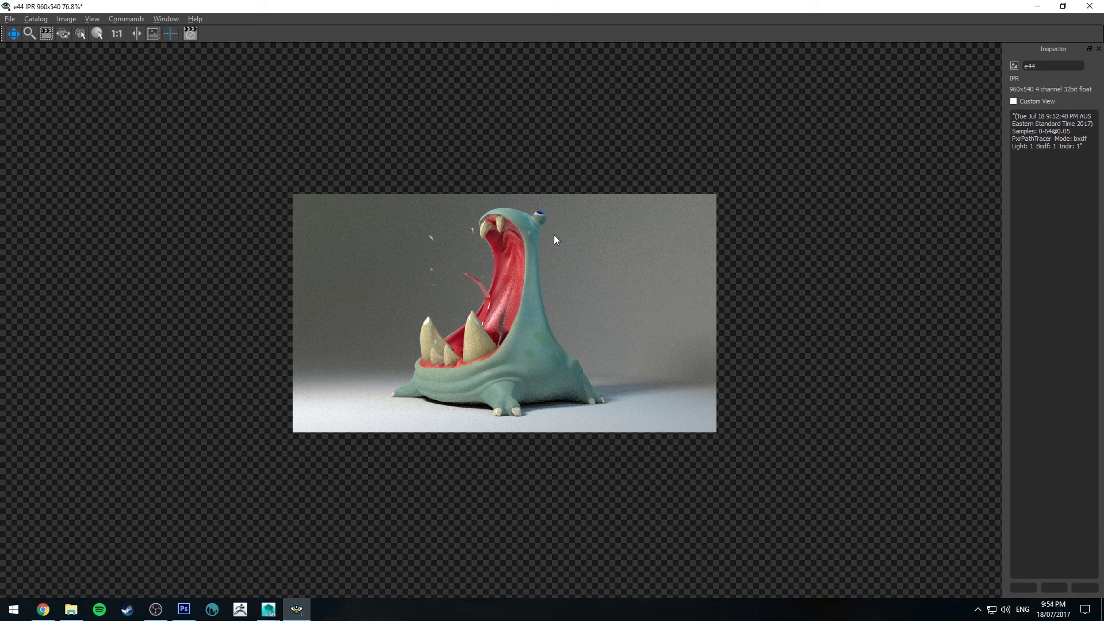
scroll(492, 229, "up", 3)
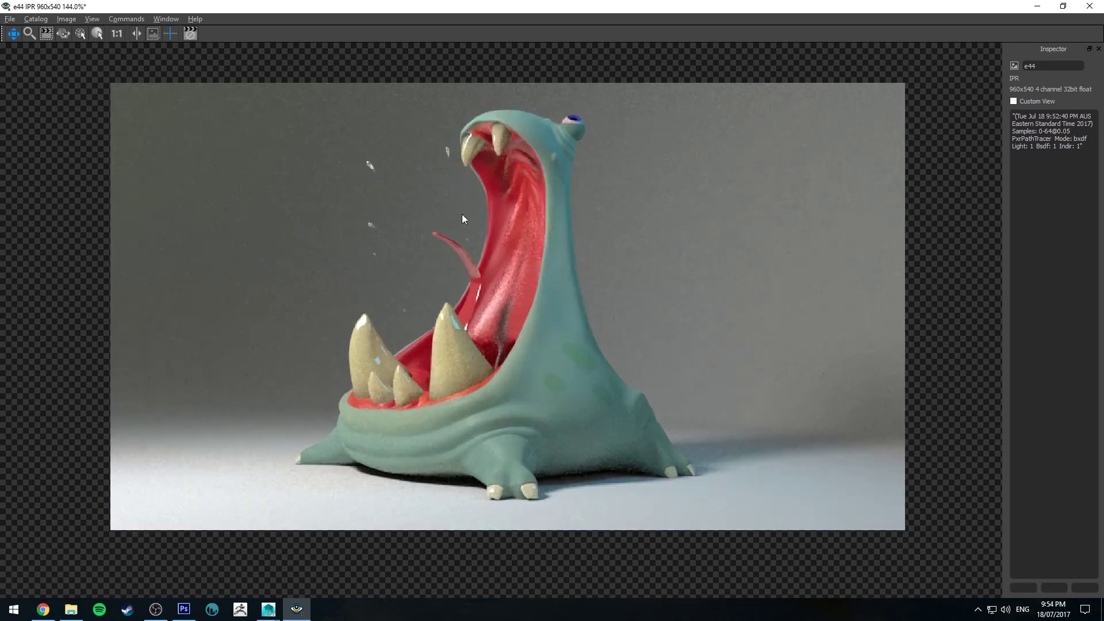